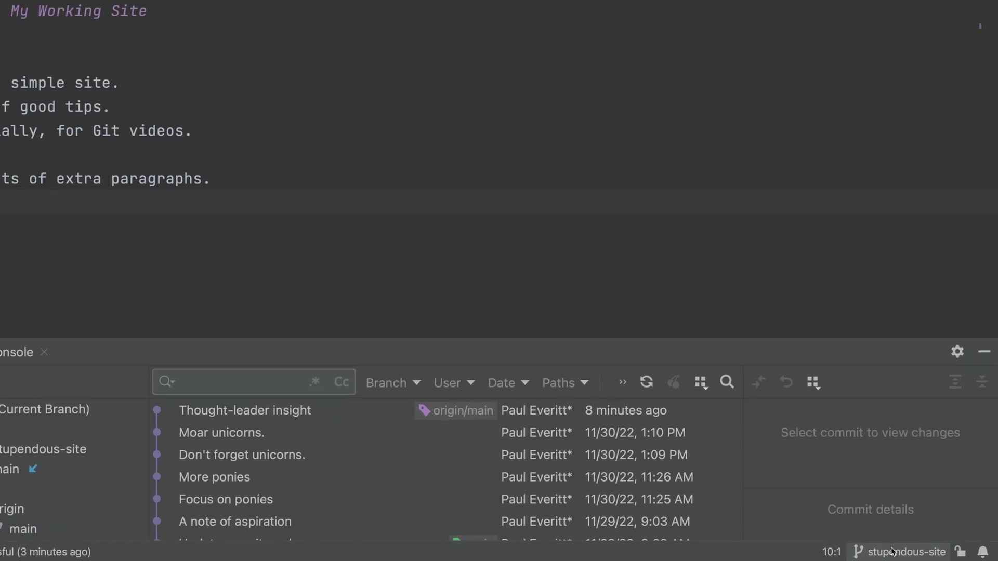
Step: Fetch from the remote so origin/main carries the 'Not just git' commit
{"action": "left_click", "coordinate": [893, 551]}
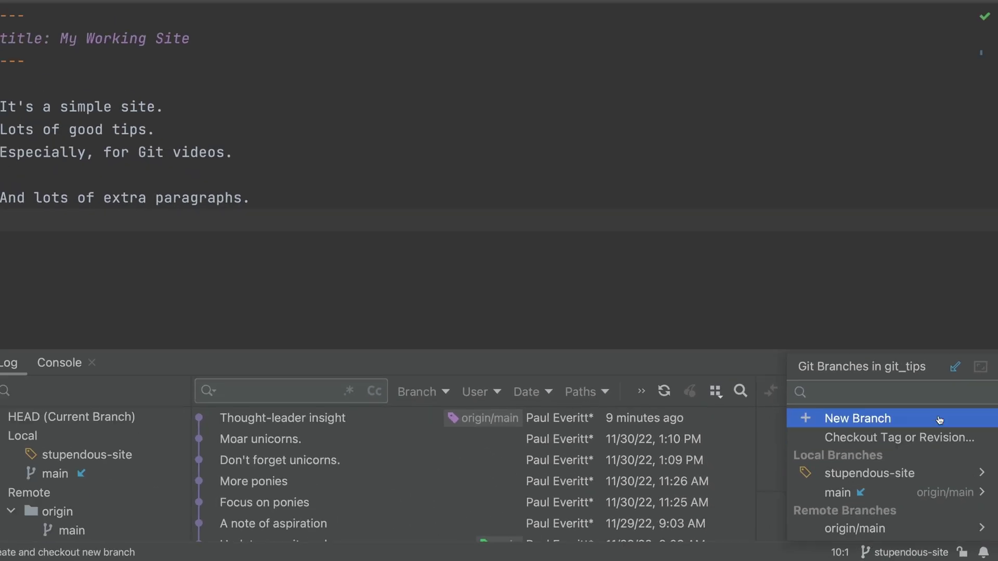
{"action": "left_click", "coordinate": [959, 379]}
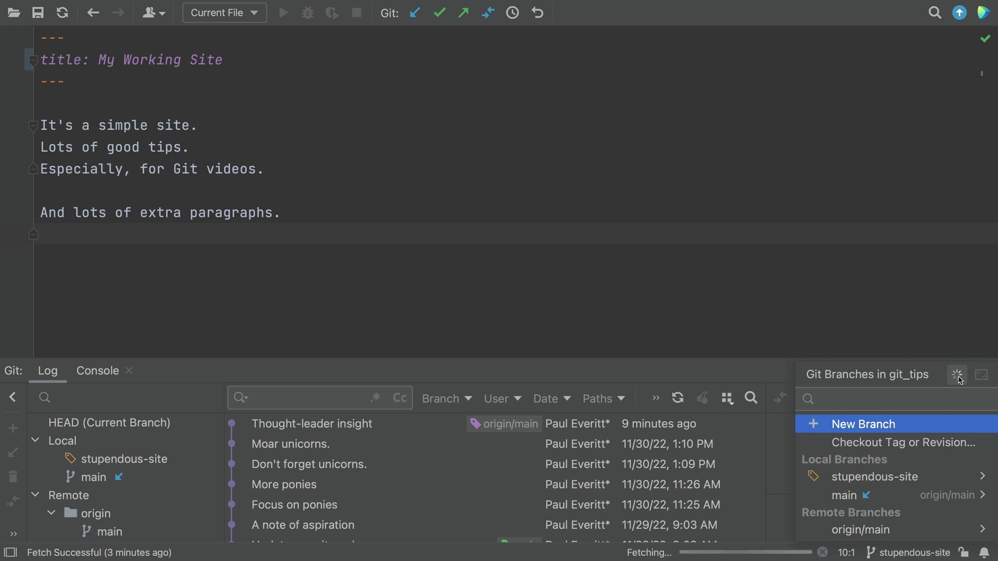
{"action": "left_click", "coordinate": [941, 343]}
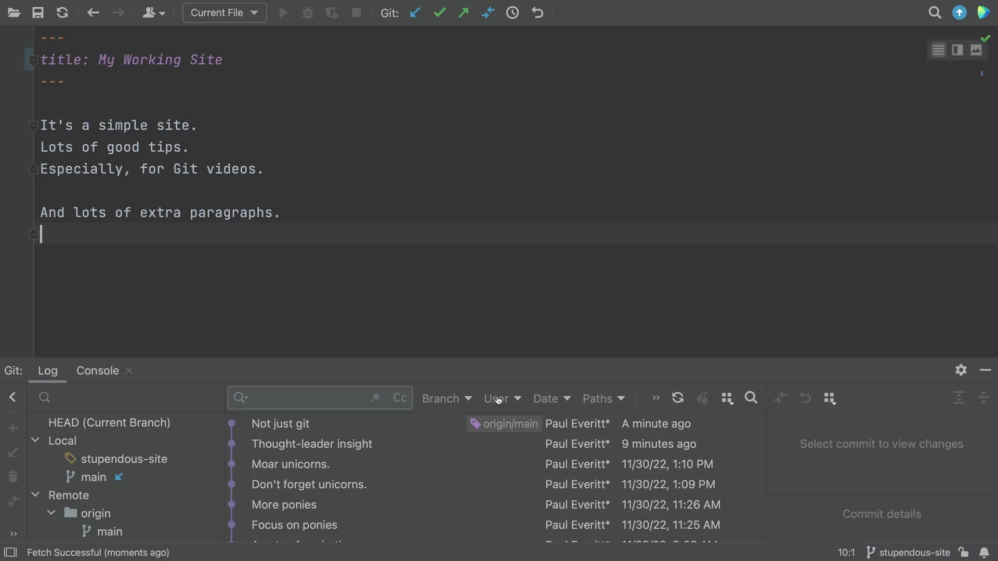
Step: Open the 'Not just git' commit's diff of my_site.md, showing 'and VCS' added
{"action": "left_click", "coordinate": [431, 424]}
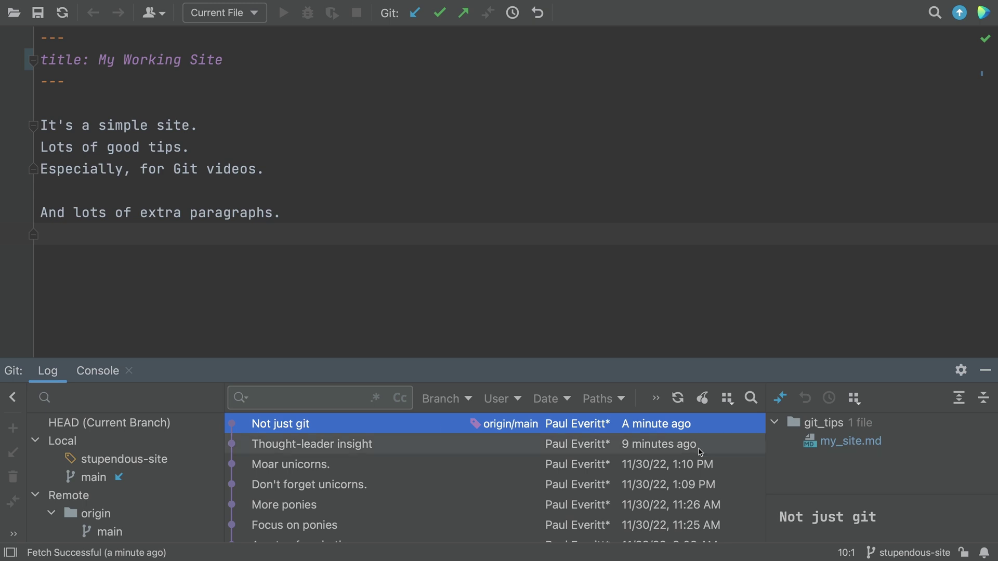
{"action": "left_click", "coordinate": [910, 444]}
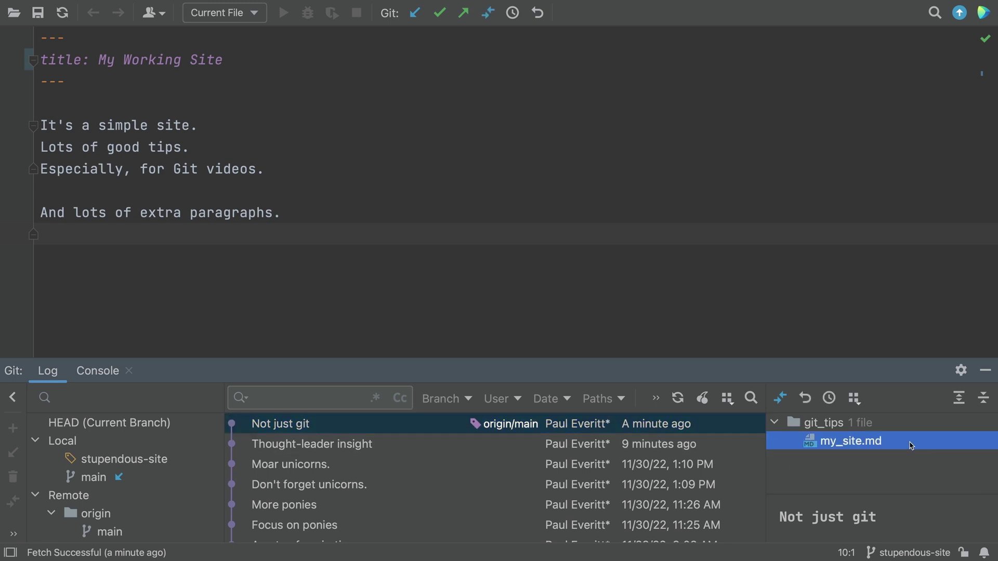
{"action": "double_click", "coordinate": [909, 444]}
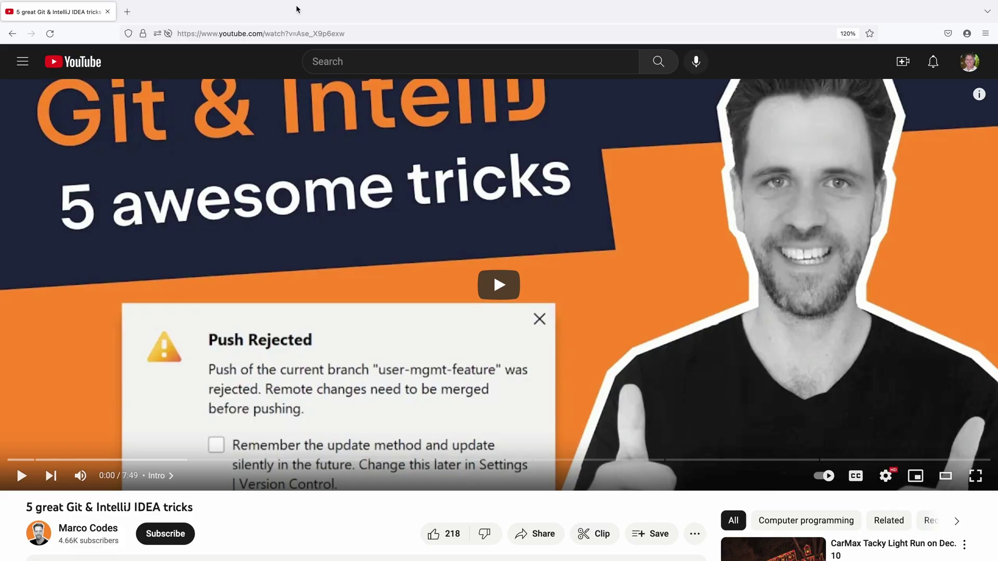
Step: Play the Git tricks video, then view my_site.md's combined changes across three incoming commits
{"action": "left_click", "coordinate": [498, 285]}
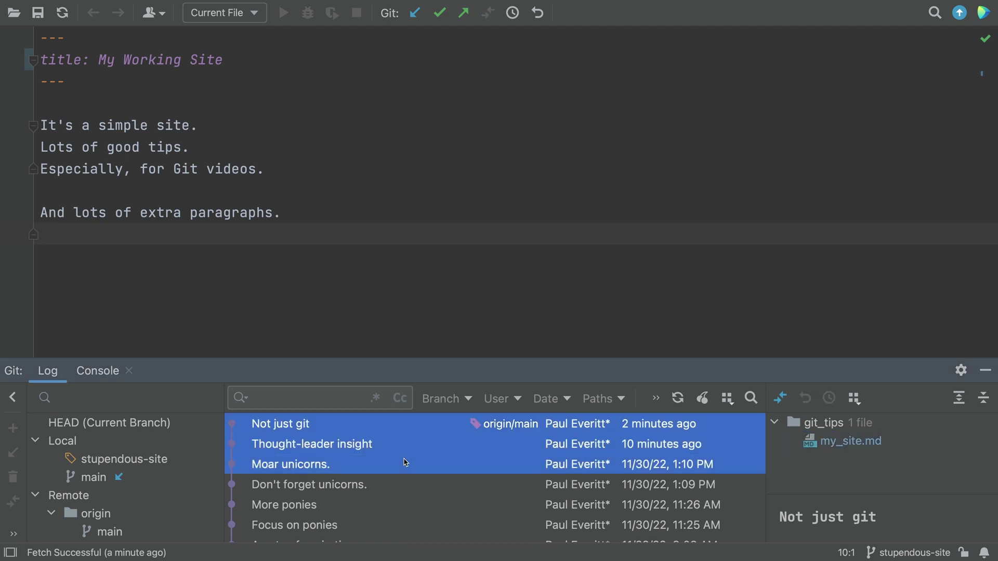
{"action": "double_click", "coordinate": [850, 442]}
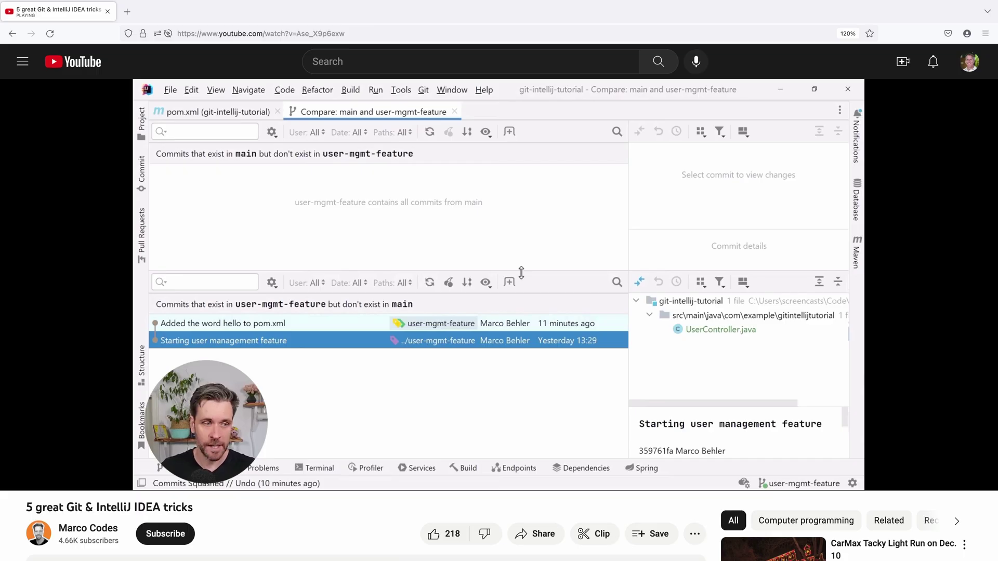
{"action": "left_click", "coordinate": [339, 323], "text": "shift"}
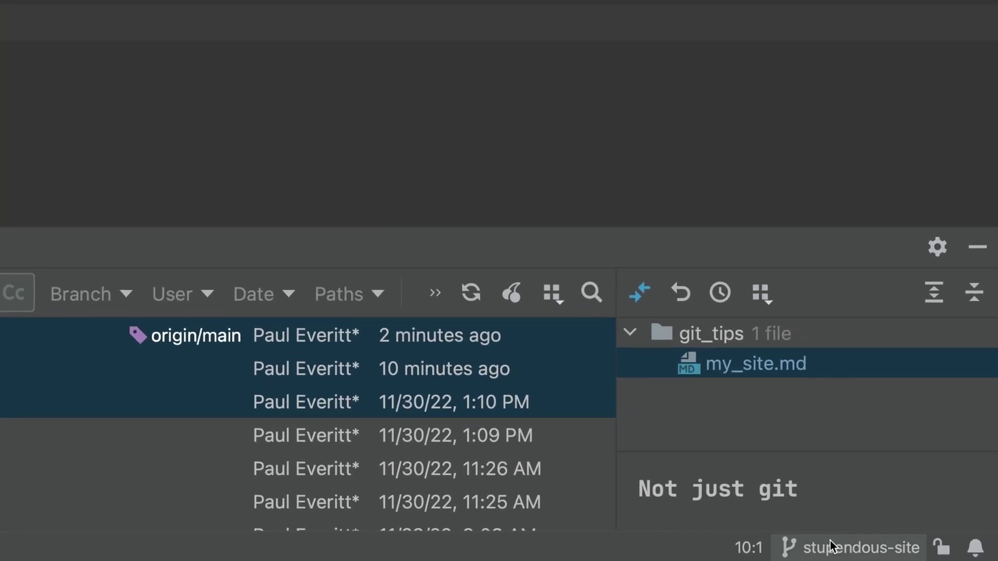
Step: Compare main with stupendous-site, listing the four commits unique to main
{"action": "left_click", "coordinate": [909, 553]}
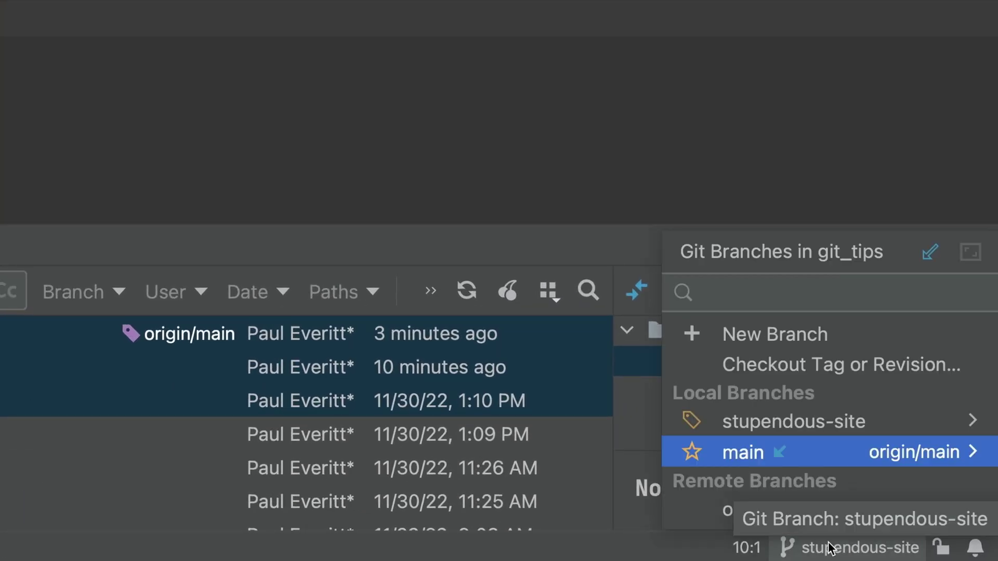
{"action": "left_click", "coordinate": [809, 458]}
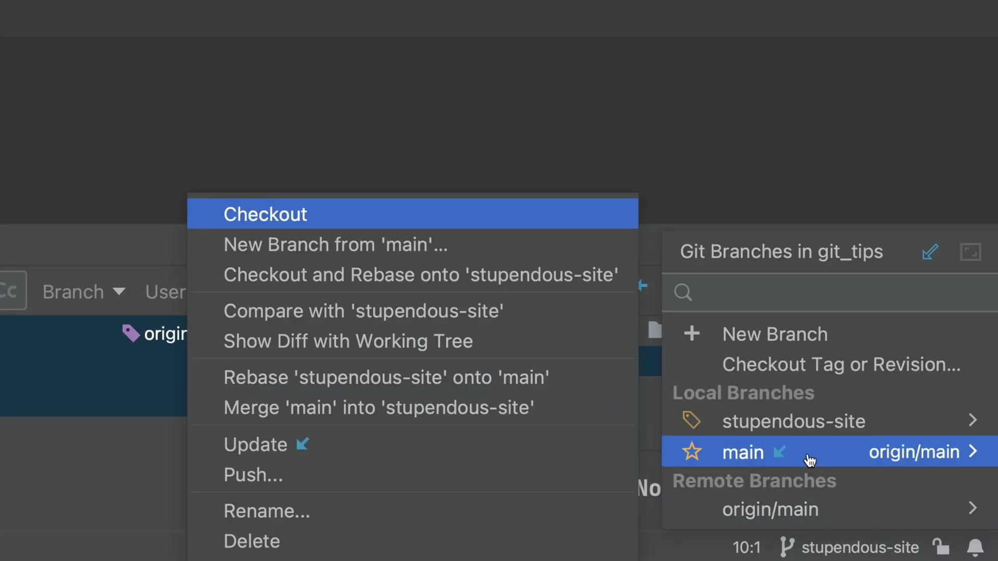
{"action": "left_click", "coordinate": [364, 310]}
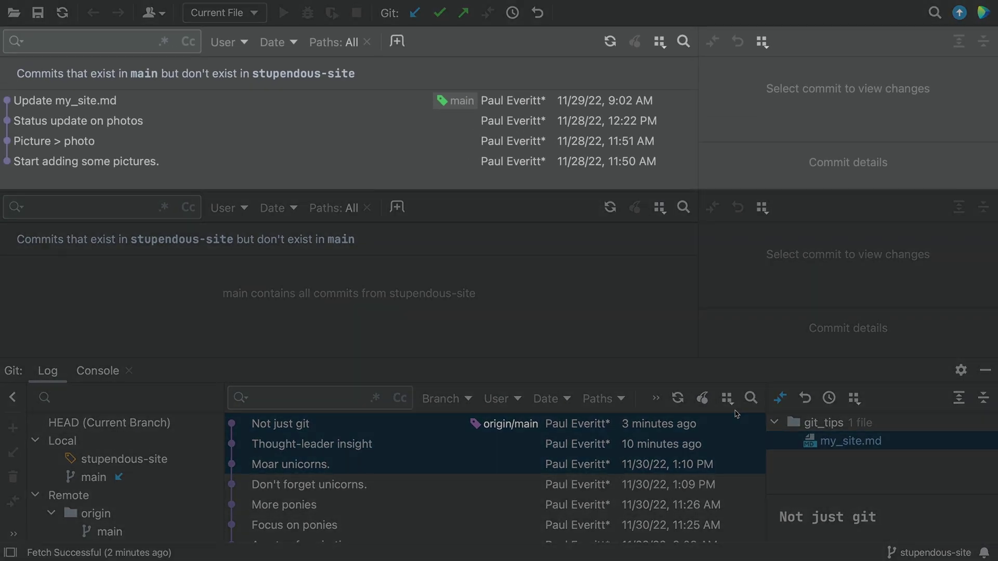
Step: Inspect the 'Start adding some pictures.', 'Picture > photo' and 'Status update on photos' commits
{"action": "left_click", "coordinate": [395, 161]}
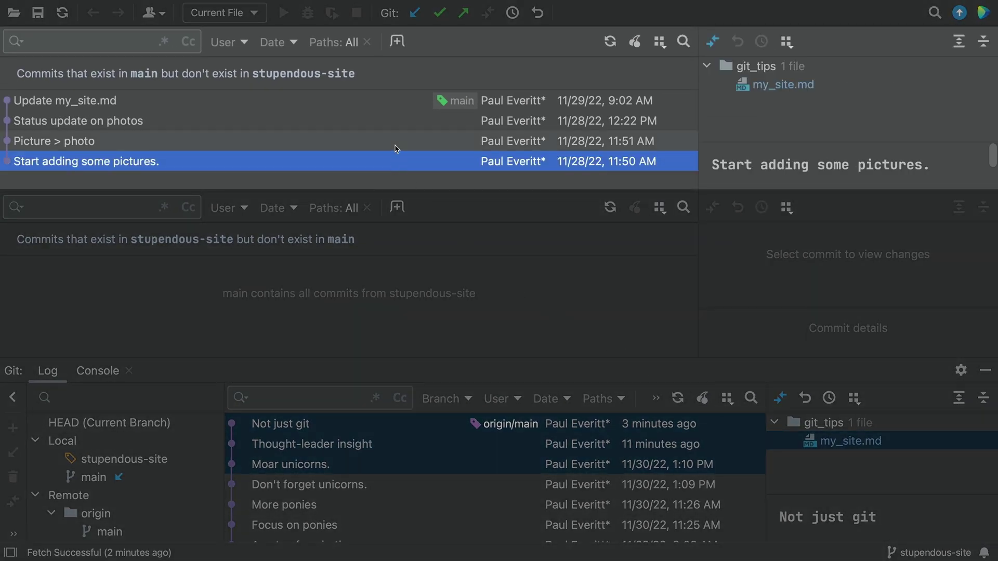
{"action": "left_click", "coordinate": [395, 141]}
{"action": "left_click", "coordinate": [393, 123]}
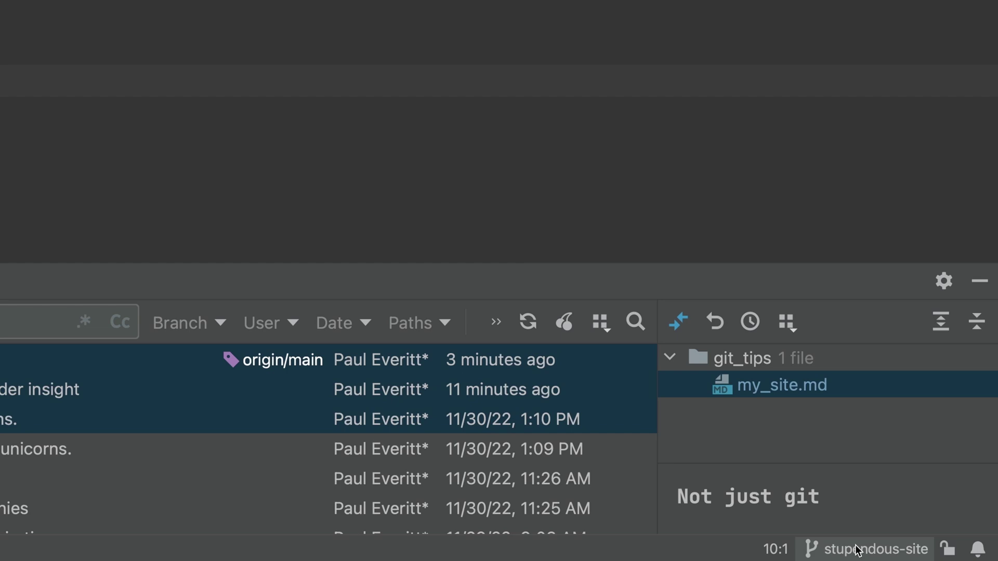
Step: Diff main against the working tree and view my_site.md's two differences side by side
{"action": "left_click", "coordinate": [912, 553]}
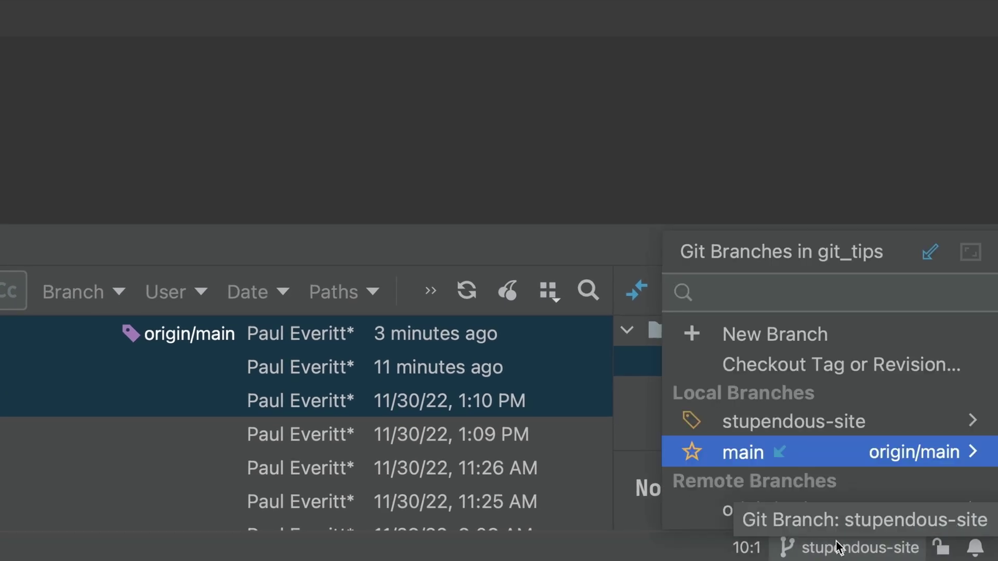
{"action": "left_click", "coordinate": [829, 454]}
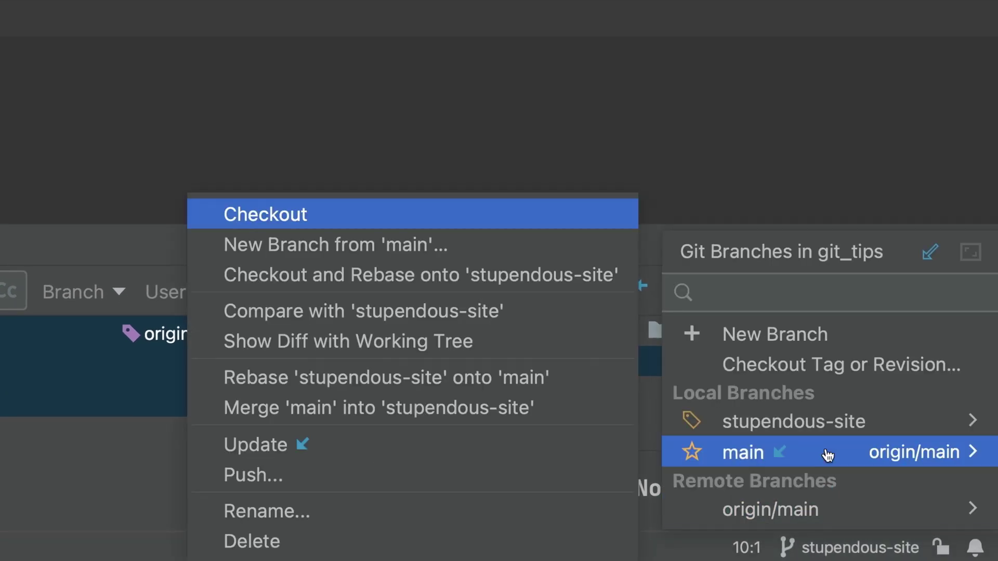
{"action": "left_click", "coordinate": [507, 344]}
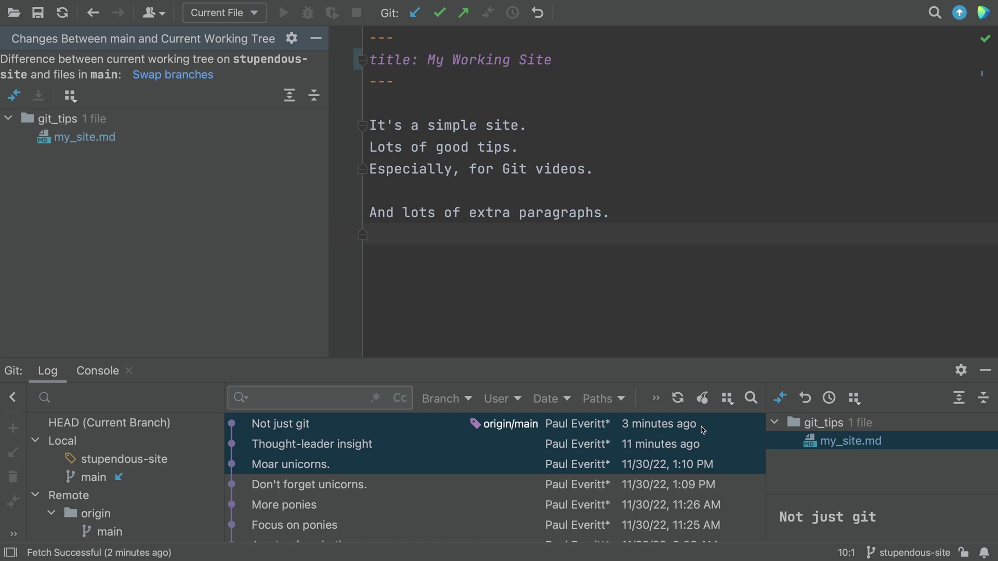
{"action": "double_click", "coordinate": [163, 137]}
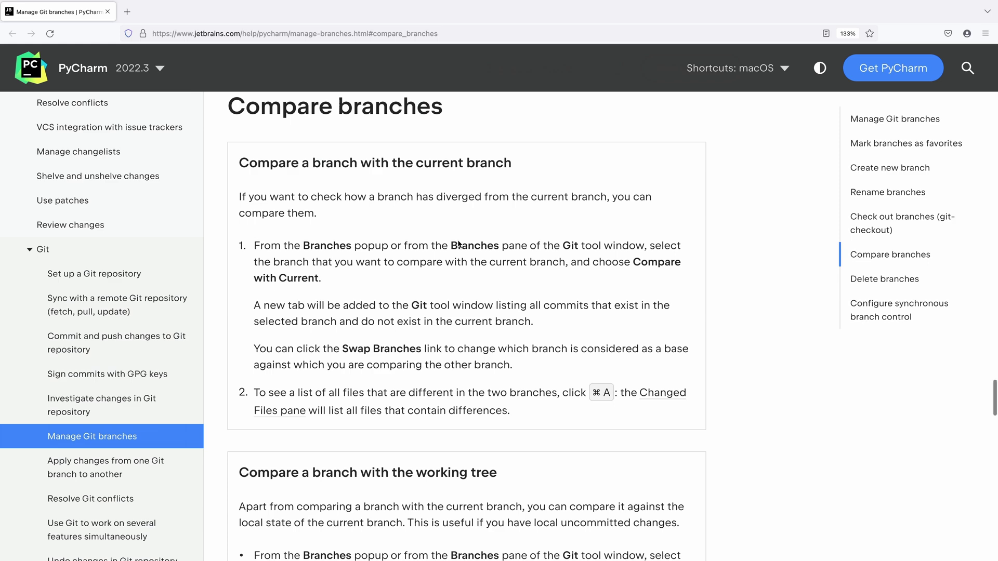
{"action": "scroll", "coordinate": [458, 244], "scroll_direction": "down", "scroll_amount": 2}
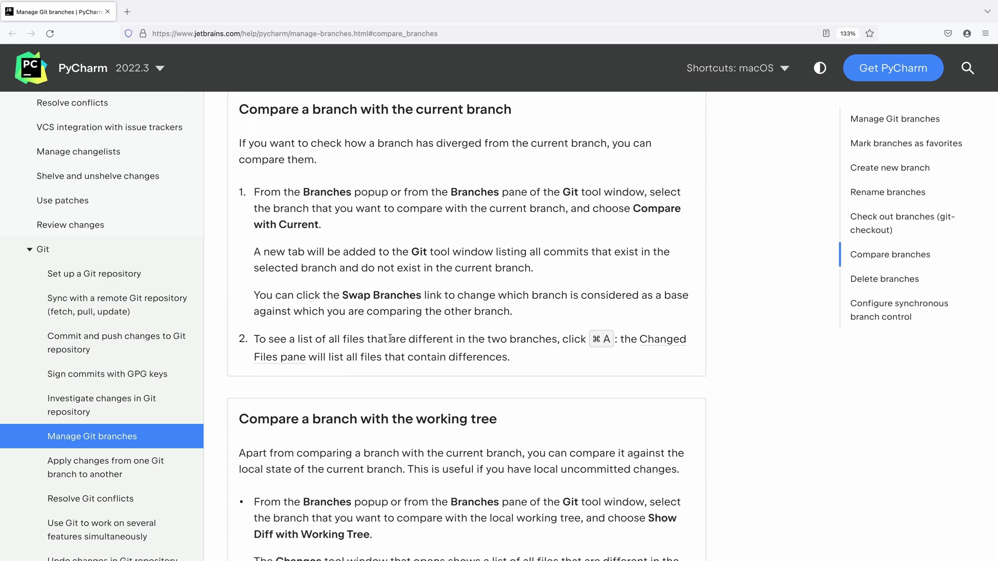
{"action": "left_click_drag", "start_coordinate": [419, 339], "coordinate": [520, 340]}
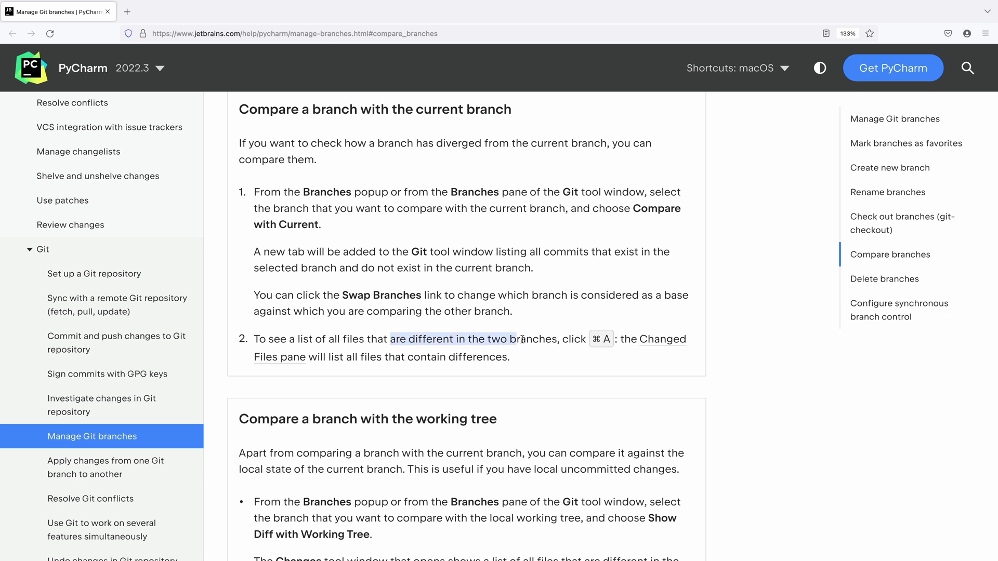
{"action": "left_click", "coordinate": [558, 339]}
{"action": "scroll", "coordinate": [558, 340], "scroll_direction": "down", "scroll_amount": 3}
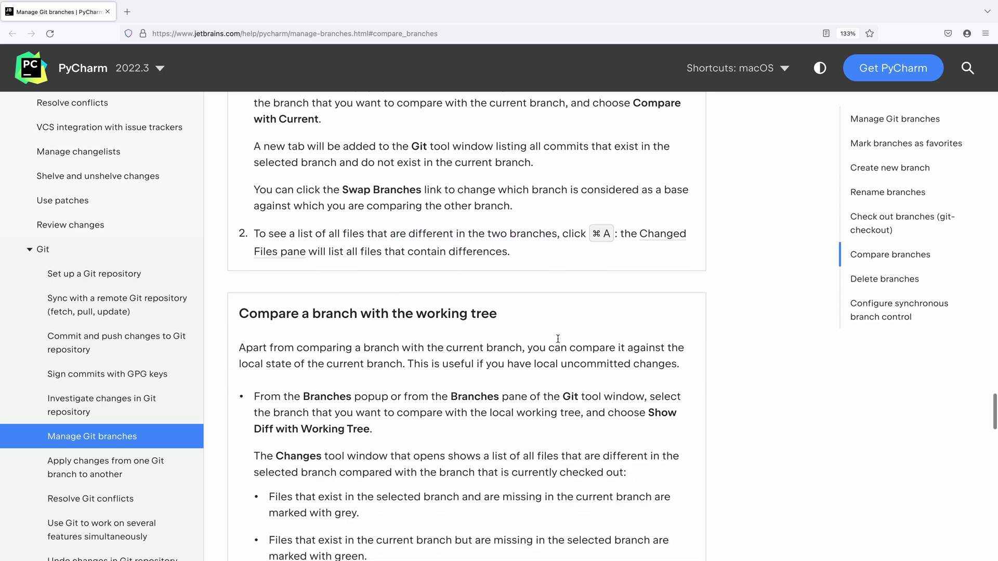